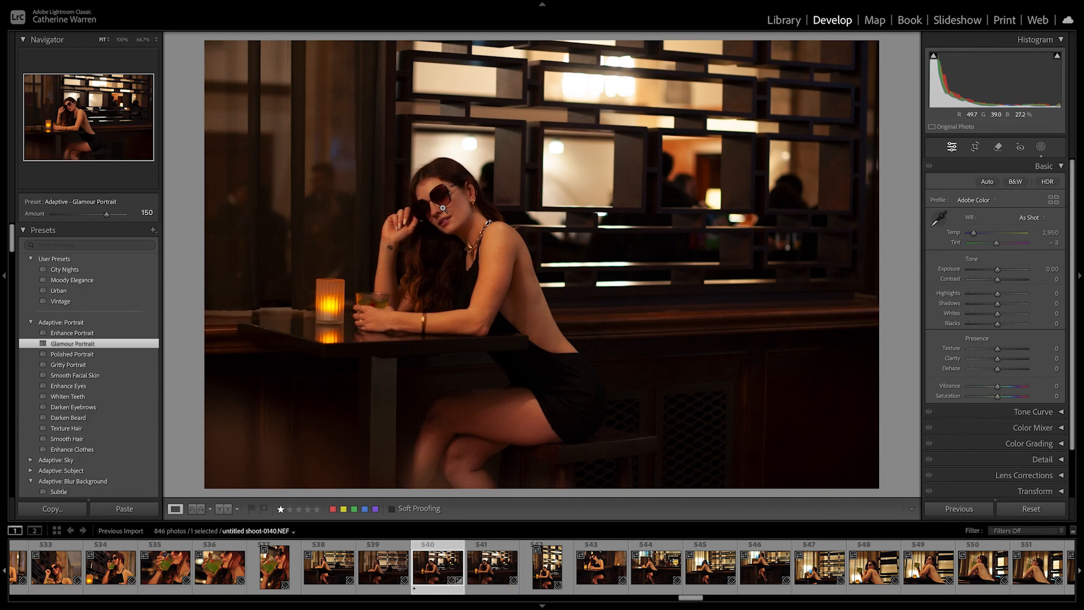
{"action": "left_click", "coordinate": [444, 209]}
{"action": "left_click", "coordinate": [599, 296]}
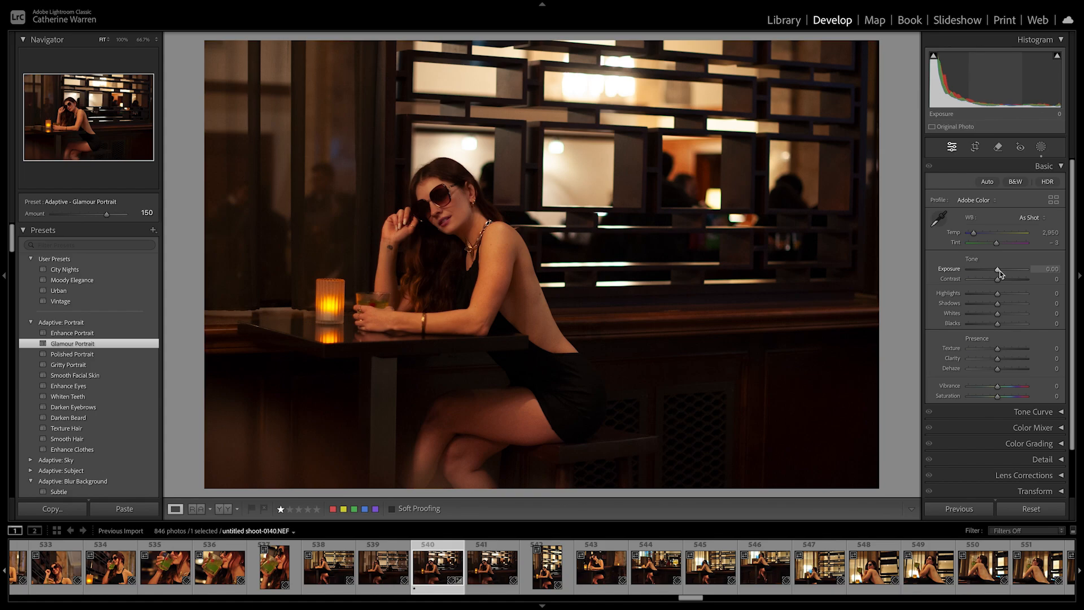
{"action": "left_click_drag", "start_coordinate": [999, 271], "coordinate": [1012, 271]}
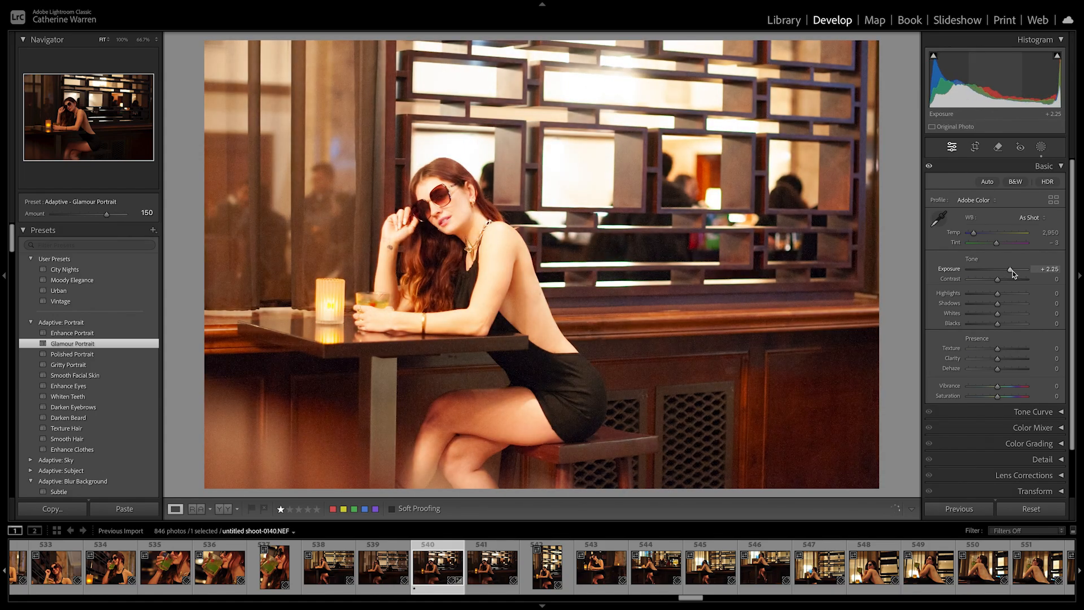
{"action": "double_click", "coordinate": [1012, 270]}
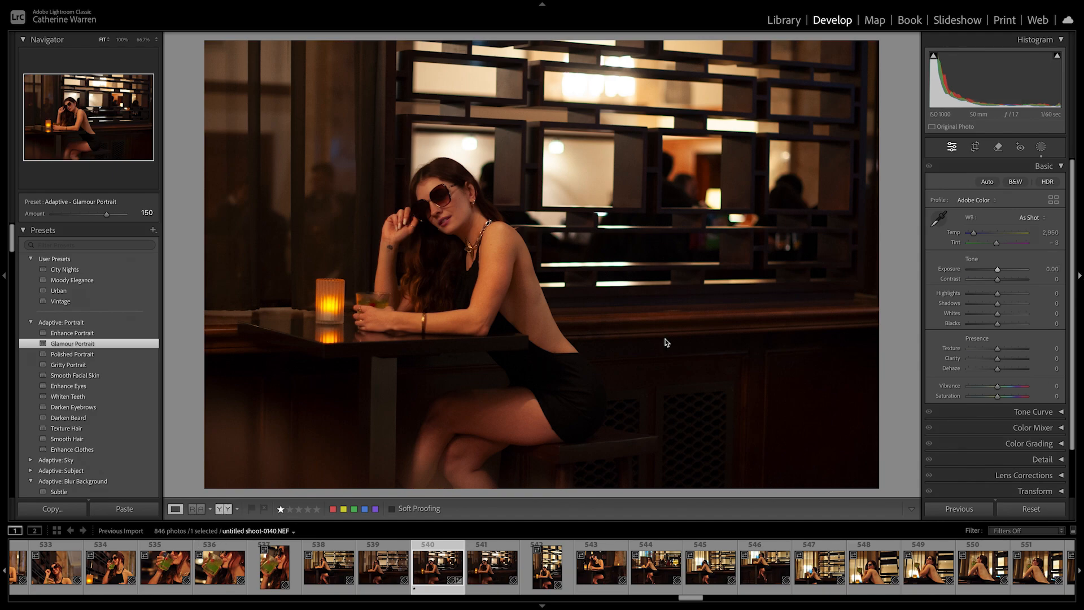
Set Exposure to +0.65 and Contrast to -15 using the side-by-side before/after comparison, and return to the single-photo view
{"action": "key", "text": "y"}
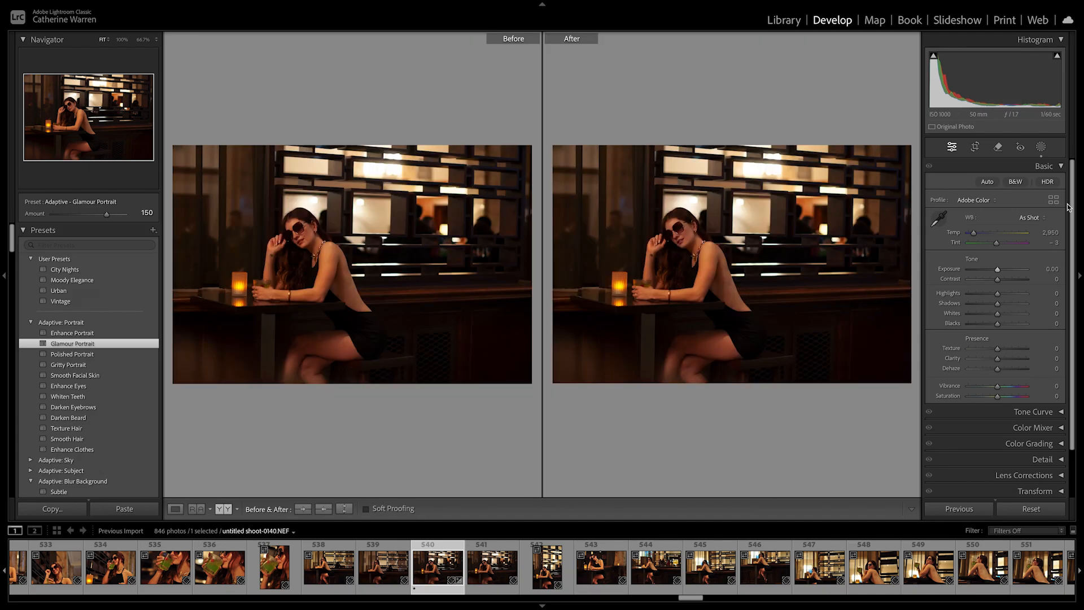
{"action": "left_click_drag", "start_coordinate": [997, 273], "coordinate": [1001, 274]}
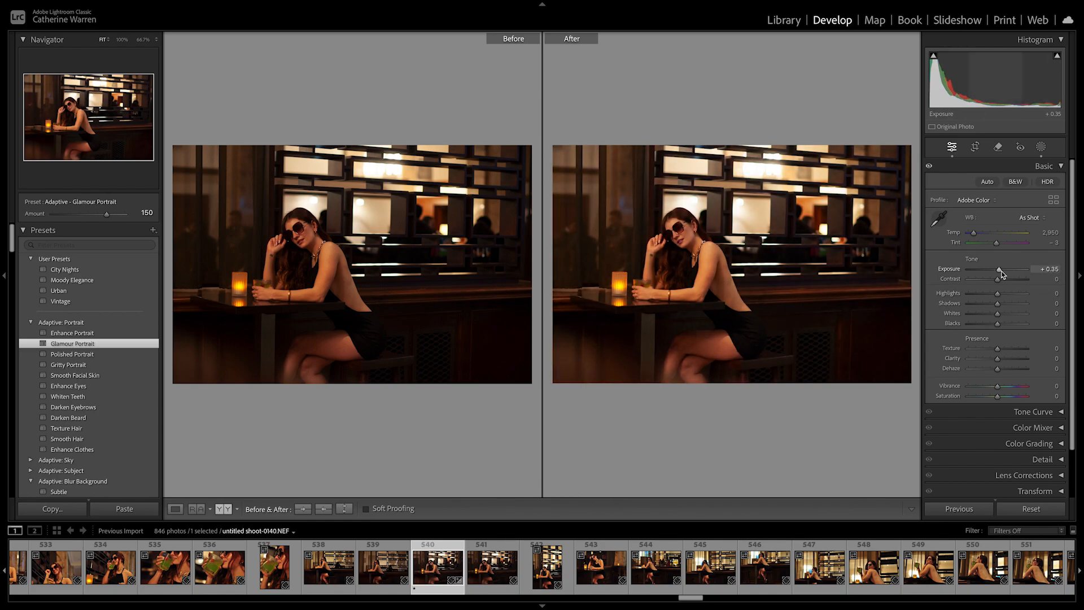
{"action": "left_click_drag", "start_coordinate": [1004, 273], "coordinate": [1005, 273]}
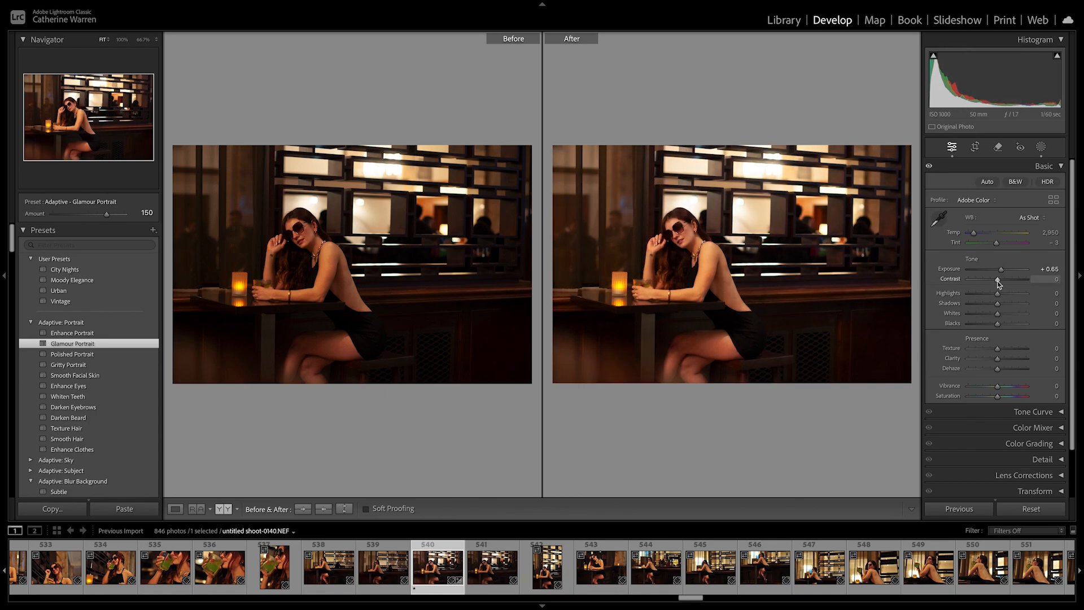
{"action": "left_click_drag", "start_coordinate": [998, 281], "coordinate": [993, 280]}
{"action": "left_click", "coordinate": [175, 509]}
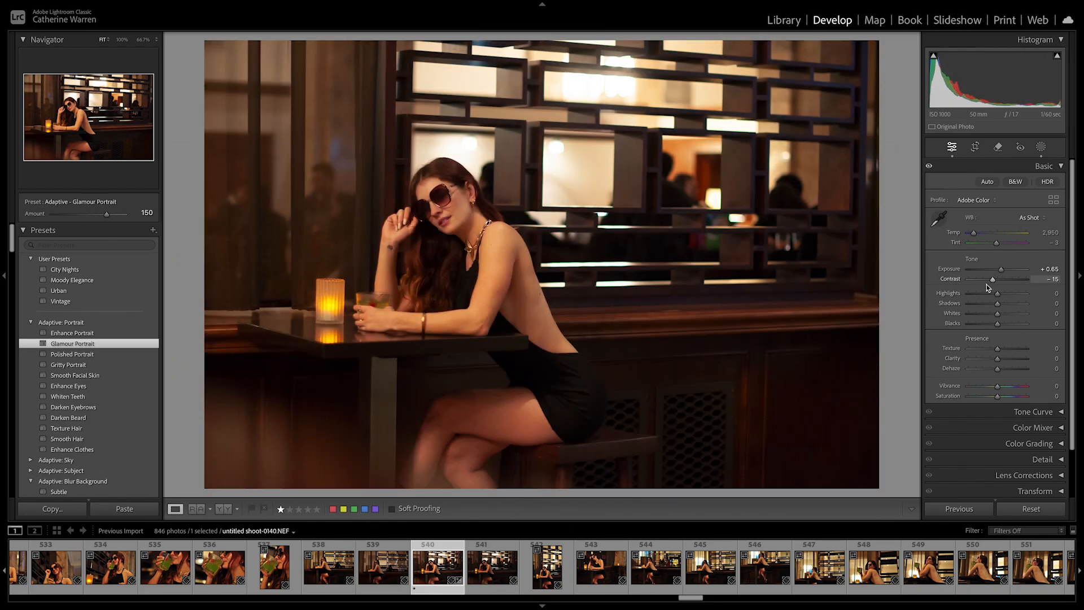
Set Highlights to +20 and Shadows to -5, checking the subject at 100% zoom
{"action": "mouse_move", "coordinate": [997, 293]}
{"action": "left_mouse_down"}
{"action": "mouse_move", "coordinate": [1008, 294]}
{"action": "mouse_move", "coordinate": [989, 308]}
{"action": "mouse_move", "coordinate": [1001, 308]}
{"action": "left_mouse_up"}
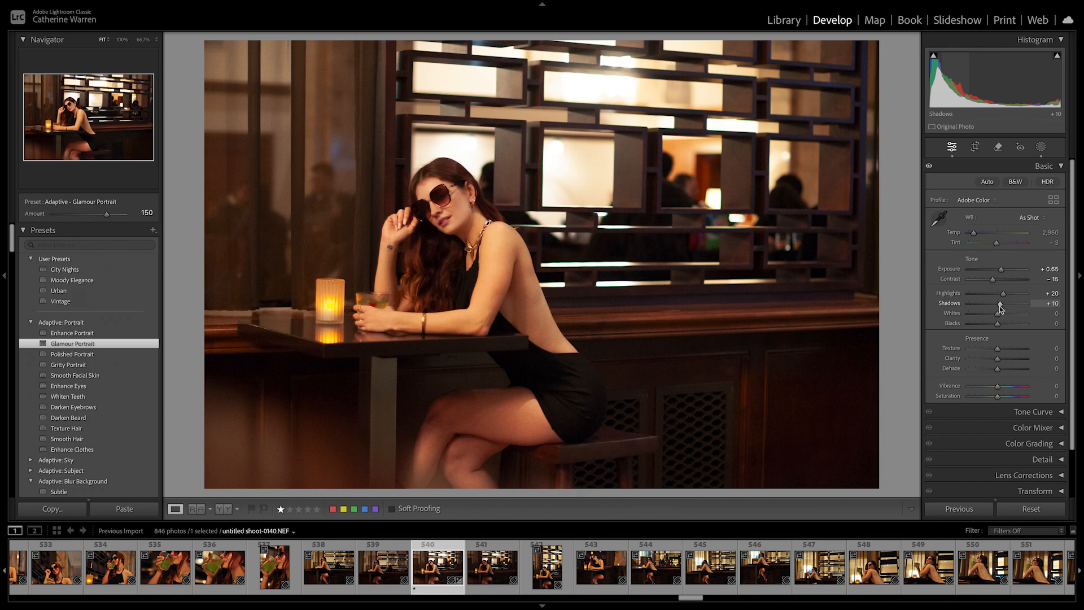
{"action": "left_click", "coordinate": [143, 40]}
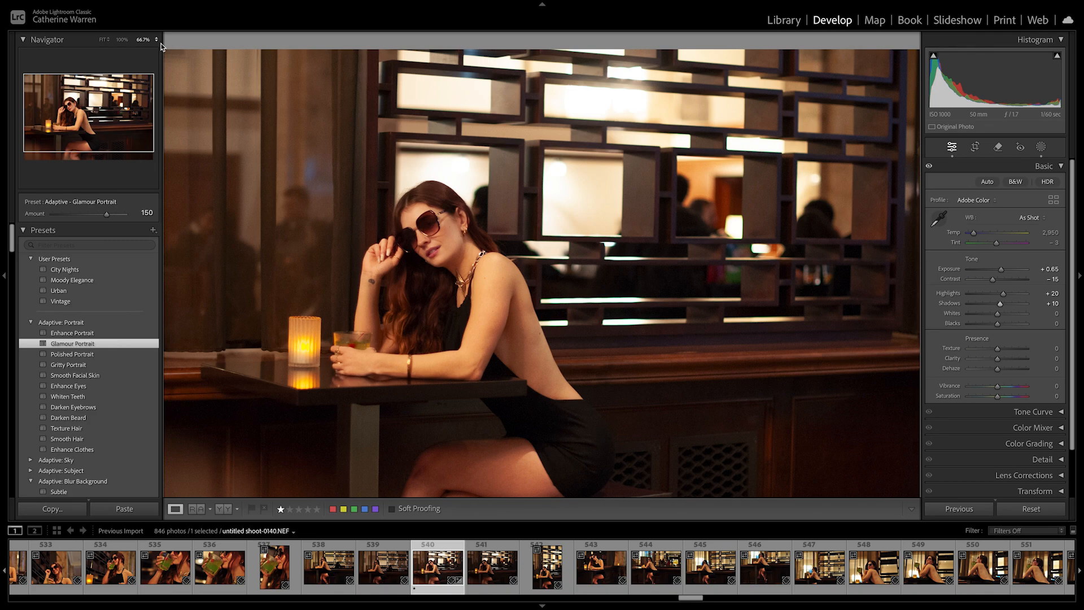
{"action": "left_click", "coordinate": [157, 40]}
{"action": "left_click", "coordinate": [159, 56]}
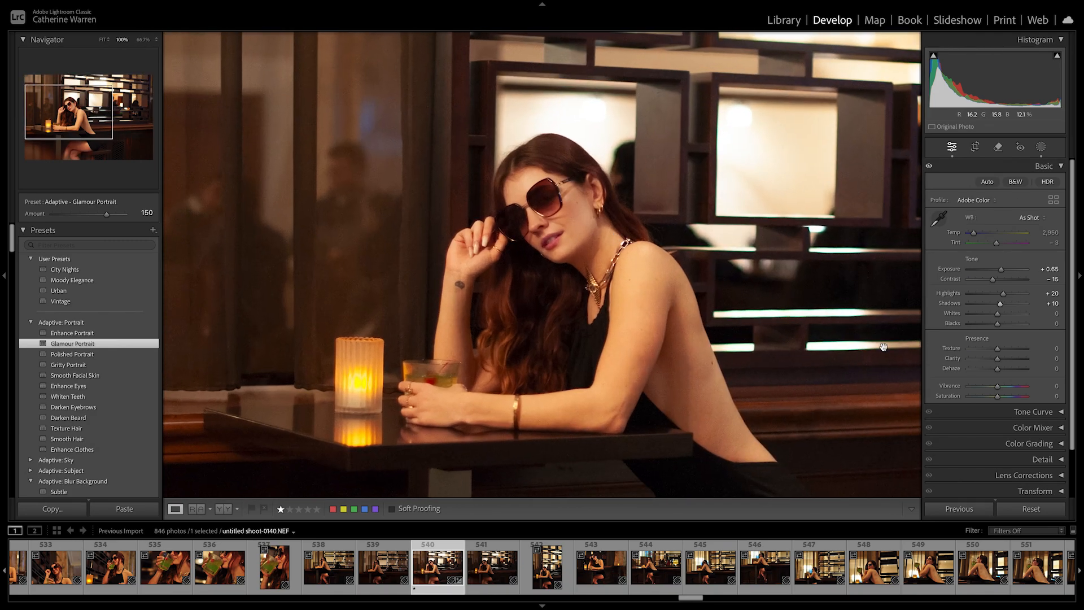
{"action": "left_click_drag", "start_coordinate": [1002, 307], "coordinate": [997, 306]}
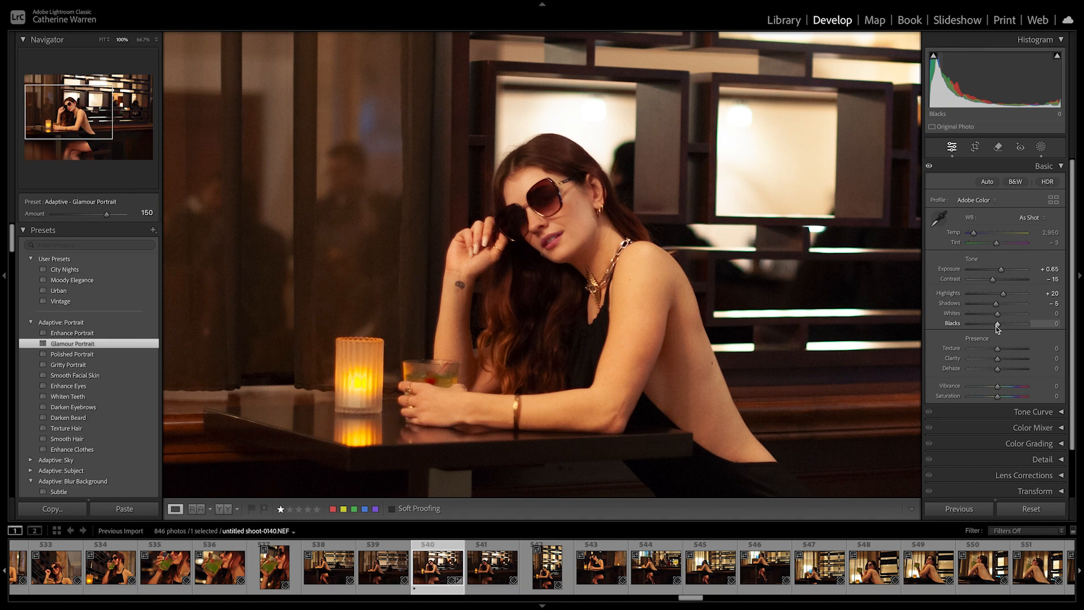
Fit the whole photo in view, and set Contrast to -25 and Blacks to -13
{"action": "key", "text": "z"}
{"action": "left_click_drag", "start_coordinate": [993, 280], "coordinate": [991, 280]}
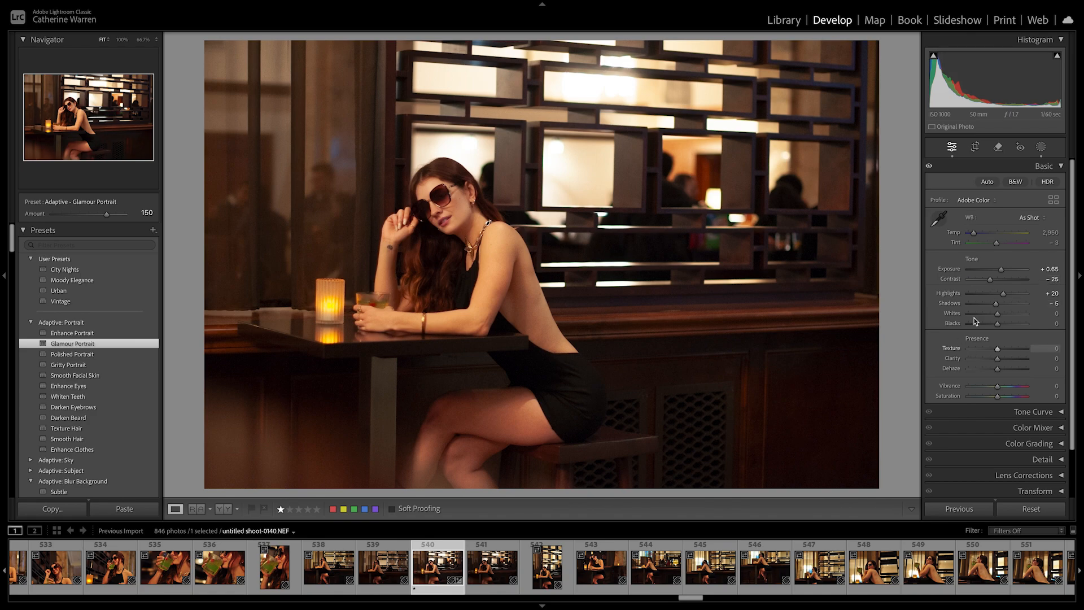
{"action": "left_click_drag", "start_coordinate": [998, 325], "coordinate": [994, 325]}
Set Texture to -10, Clarity to +8, Dehaze to +20 and Vibrance to +20, with the before/after comparison on
{"action": "left_click_drag", "start_coordinate": [997, 351], "coordinate": [1003, 370]}
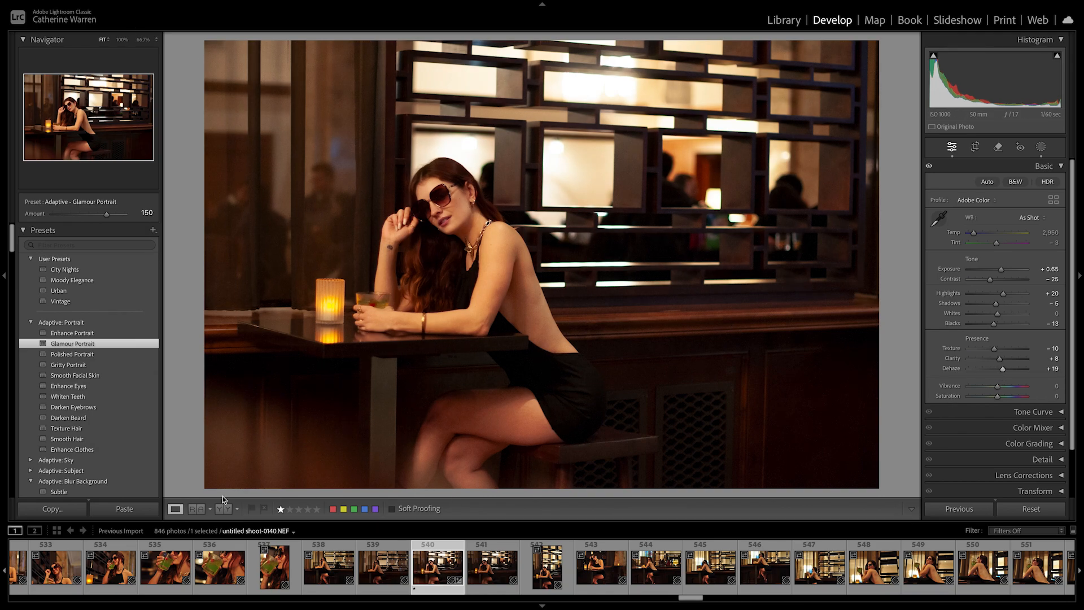
{"action": "key", "text": "y"}
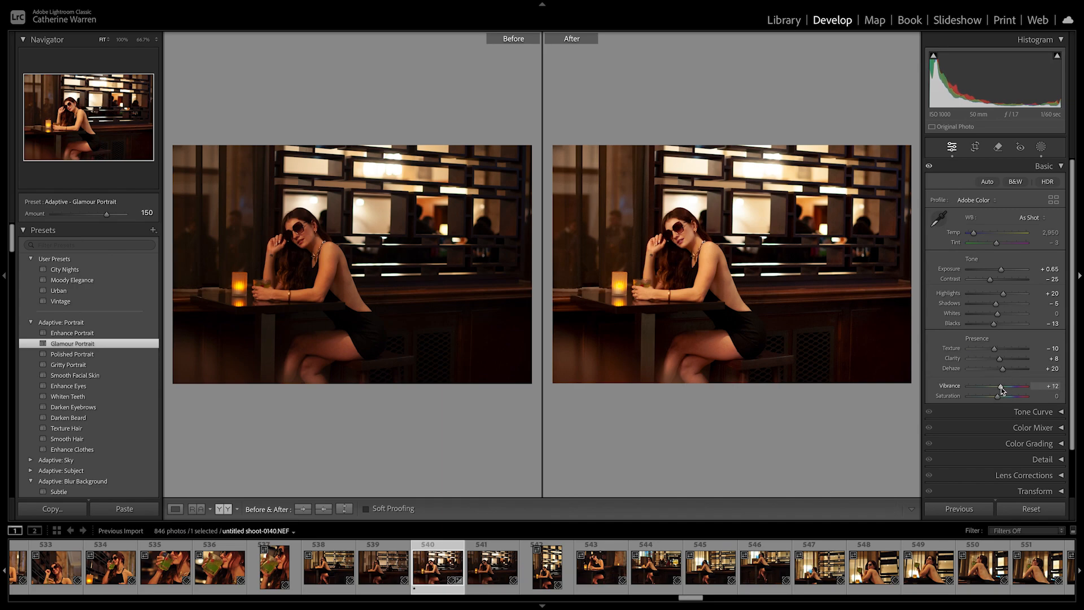
{"action": "mouse_move", "coordinate": [1002, 387]}
{"action": "left_mouse_down"}
{"action": "mouse_move", "coordinate": [1025, 389]}
{"action": "mouse_move", "coordinate": [1003, 390]}
{"action": "left_mouse_up"}
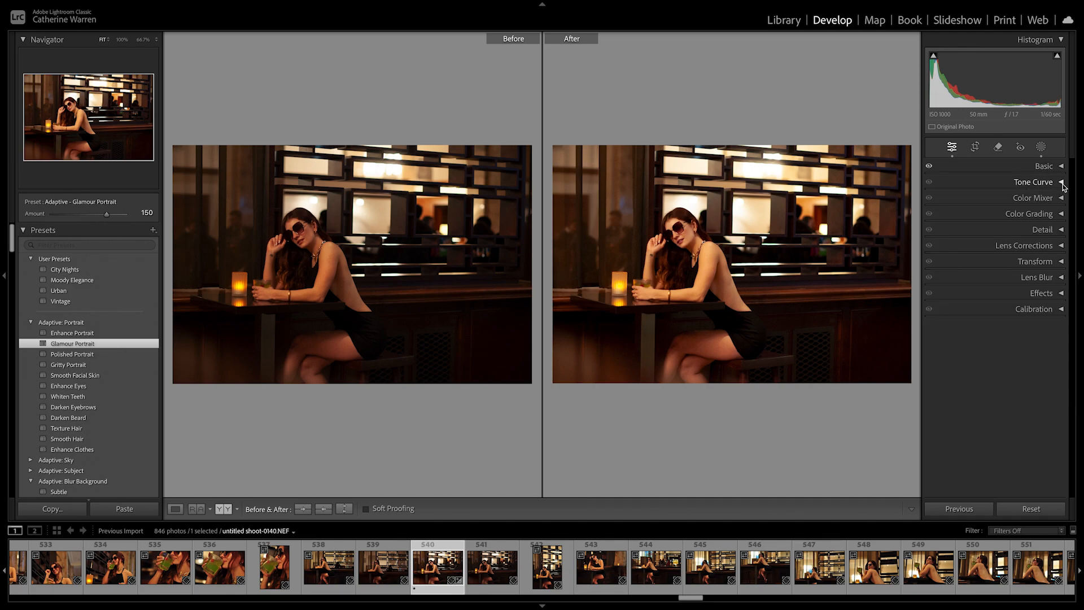
Lower the Orange saturation in the Color Mixer to about -22
{"action": "left_click", "coordinate": [1063, 186]}
{"action": "left_click", "coordinate": [1061, 183]}
{"action": "left_click", "coordinate": [1059, 215]}
{"action": "left_click", "coordinate": [1061, 214]}
{"action": "left_click", "coordinate": [1062, 199]}
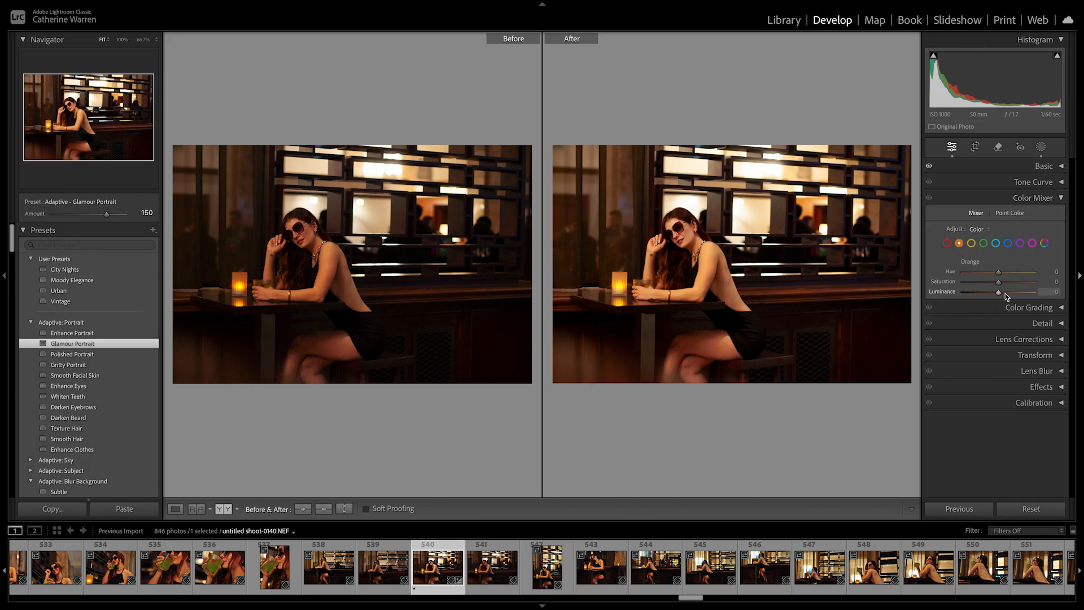
{"action": "left_click_drag", "start_coordinate": [994, 285], "coordinate": [993, 287]}
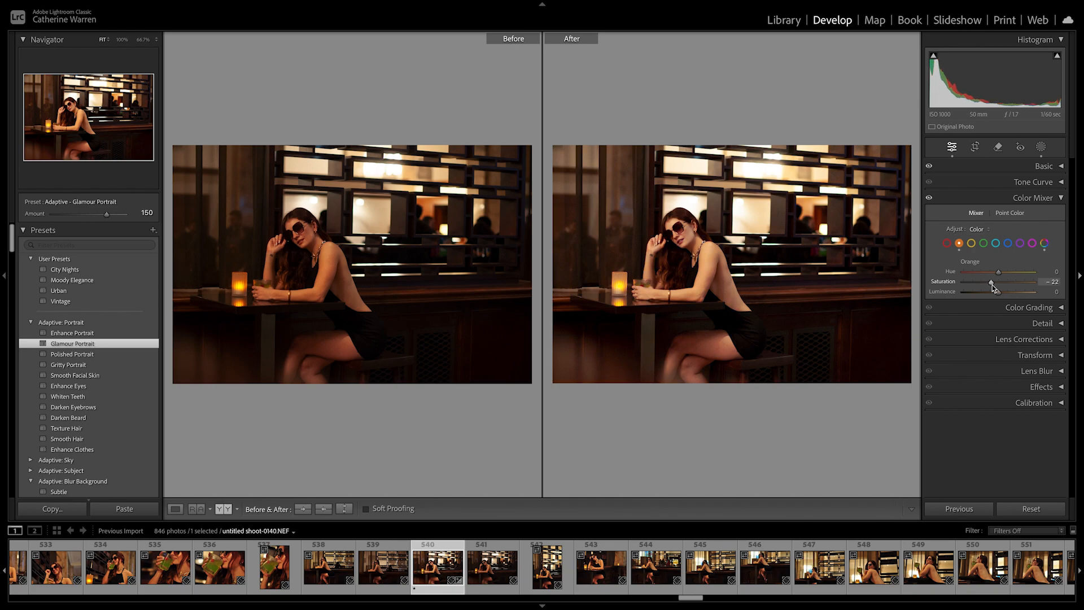
{"action": "left_click_drag", "start_coordinate": [993, 287], "coordinate": [994, 289]}
Set the Yellow saturation to -65 and slightly raise the Red saturation in the Color Mixer
{"action": "left_click", "coordinate": [972, 243]}
{"action": "left_click_drag", "start_coordinate": [998, 286], "coordinate": [976, 285]}
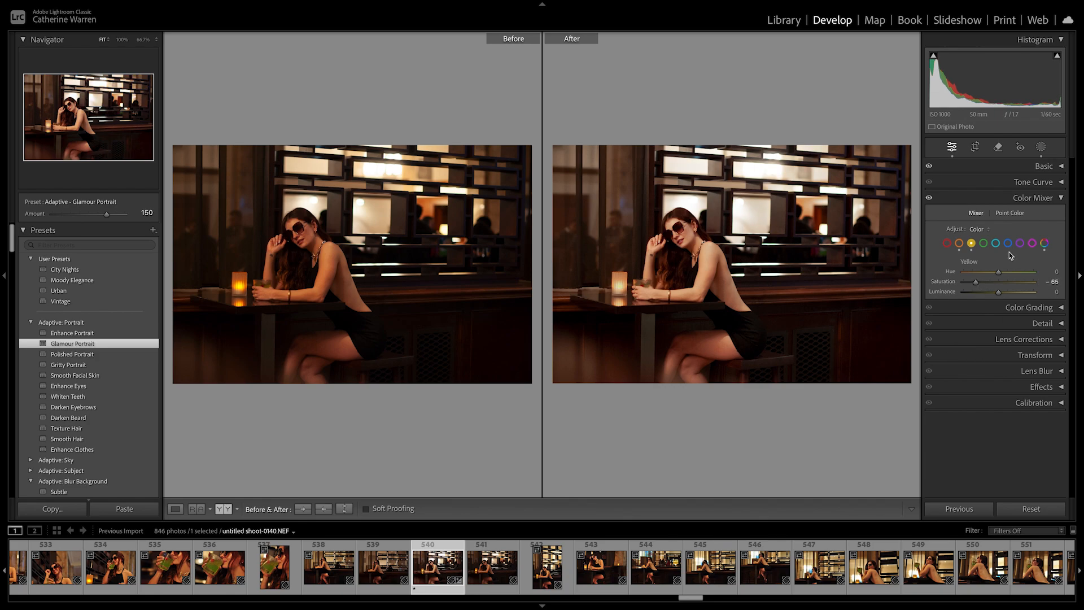
{"action": "left_click", "coordinate": [947, 247]}
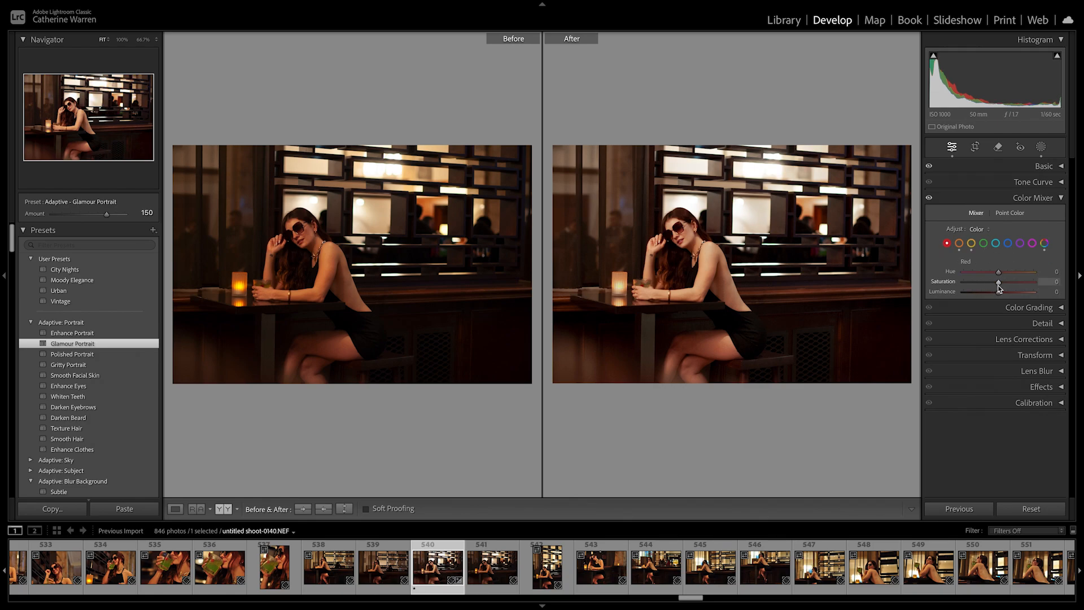
{"action": "left_click_drag", "start_coordinate": [999, 282], "coordinate": [1001, 285]}
{"action": "left_click", "coordinate": [1062, 198]}
Set the white balance Tint to 0 in the Basic adjustments
{"action": "left_click", "coordinate": [1062, 167]}
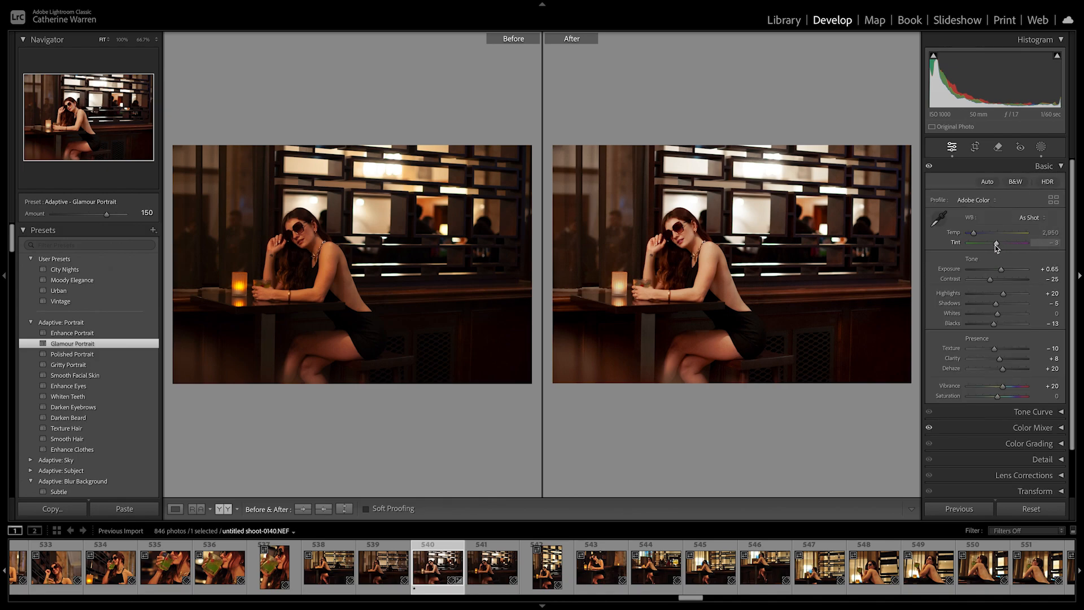
{"action": "left_click_drag", "start_coordinate": [997, 244], "coordinate": [998, 248]}
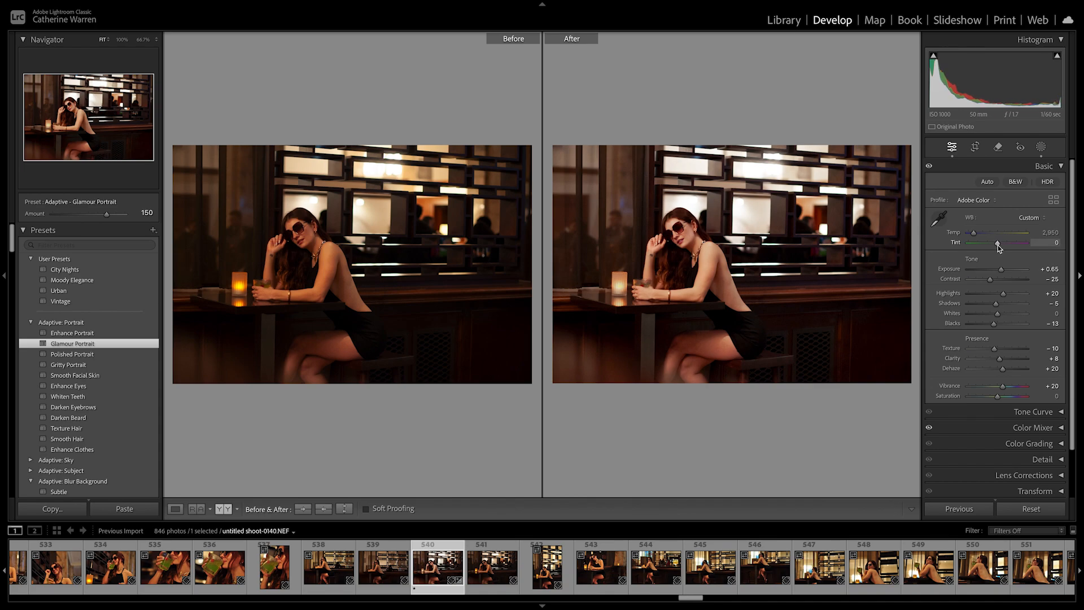
{"action": "left_click", "coordinate": [1061, 168]}
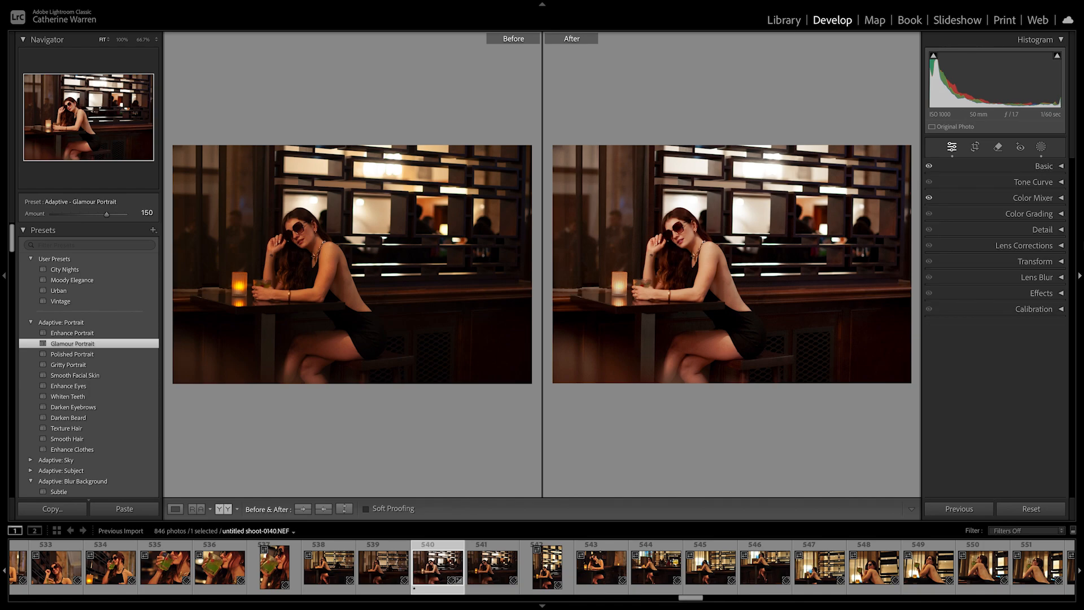
Turn on Remove Chromatic Aberration and Enable Profile Corrections, and apply the Level Upright correction
{"action": "left_click", "coordinate": [1054, 251]}
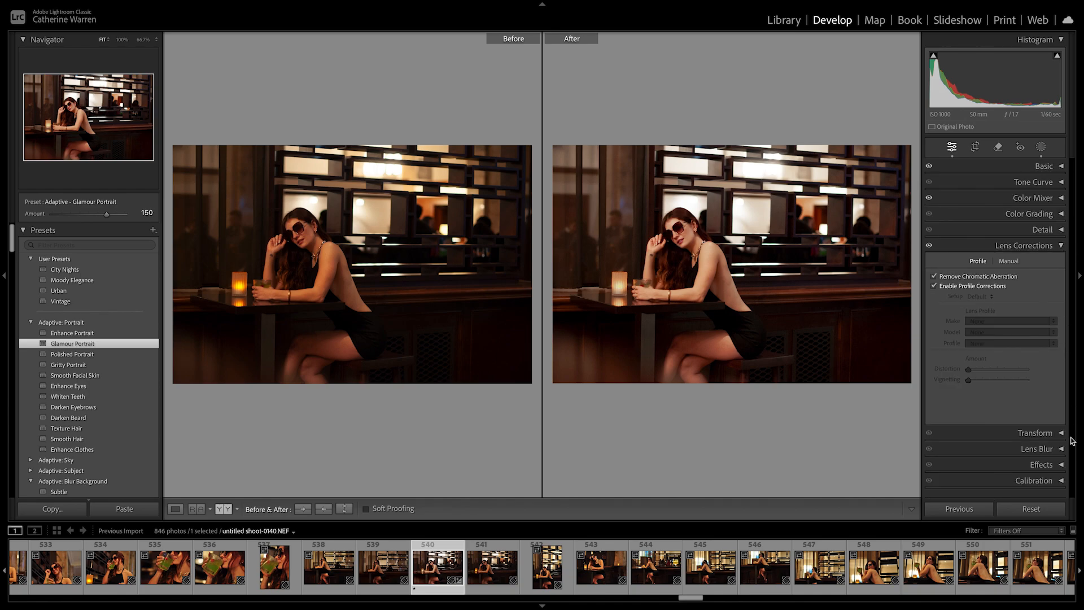
{"action": "left_click", "coordinate": [1047, 441]}
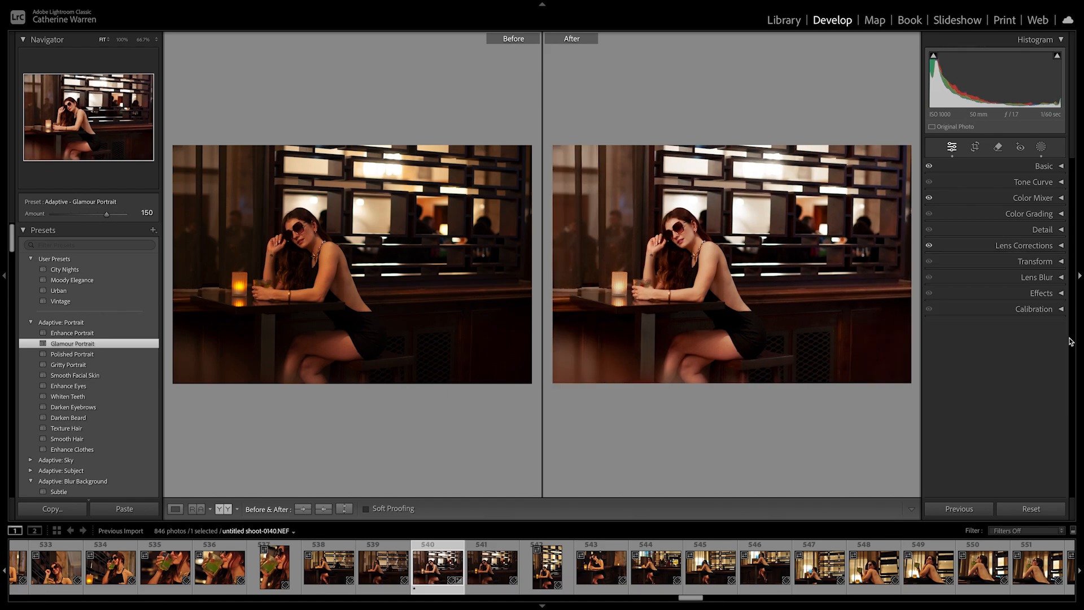
{"action": "left_click", "coordinate": [1044, 261]}
{"action": "left_click", "coordinate": [954, 310]}
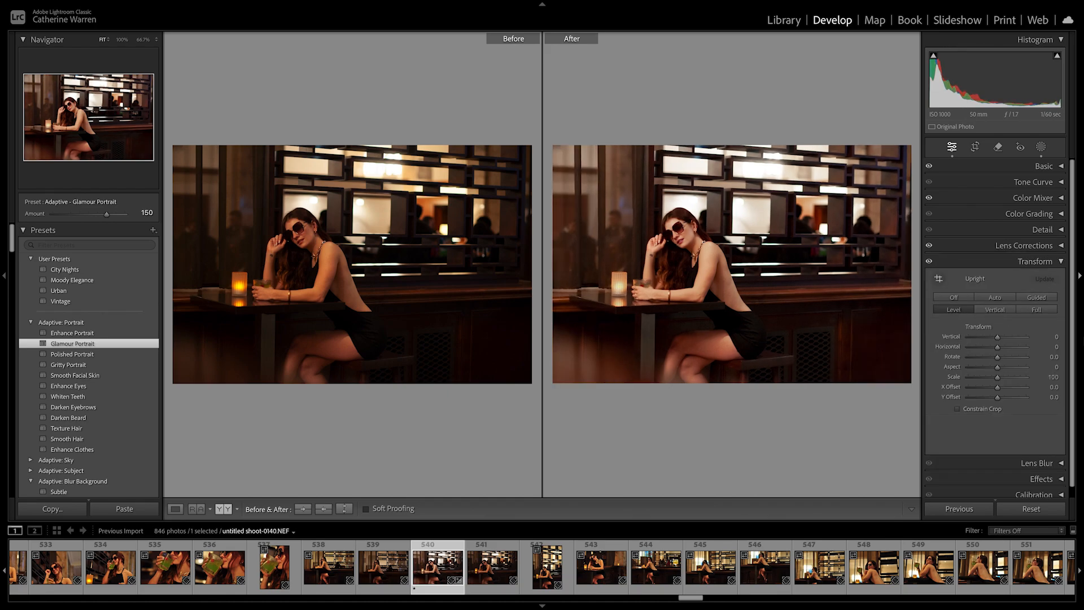
{"action": "left_click", "coordinate": [1056, 261]}
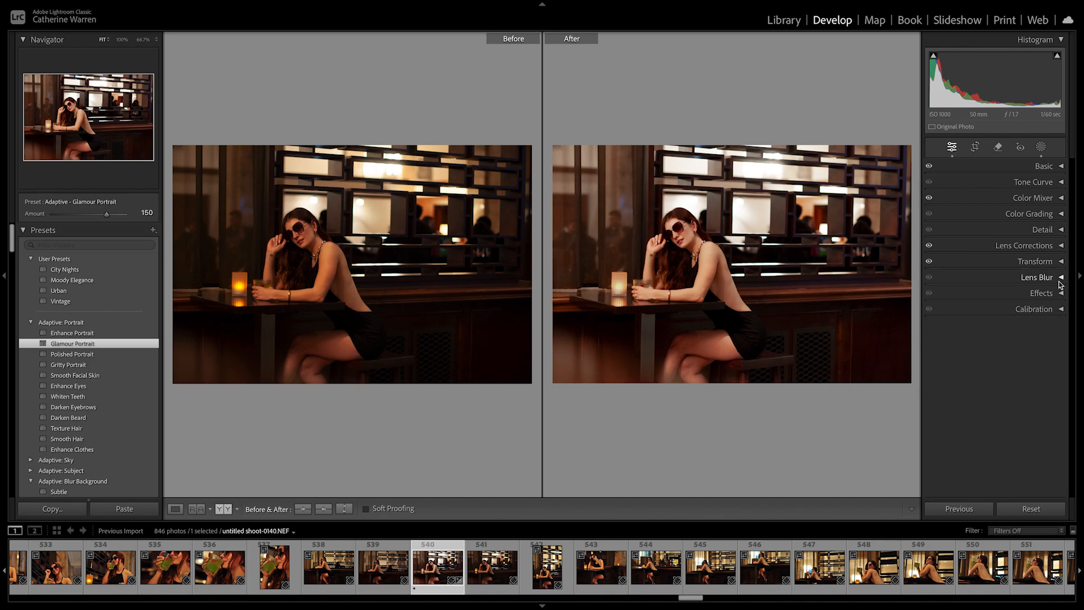
Add a Highlight Priority post-crop vignette with an Amount of -40
{"action": "left_click", "coordinate": [1060, 279]}
{"action": "left_click", "coordinate": [1060, 278]}
{"action": "left_click", "coordinate": [1061, 293]}
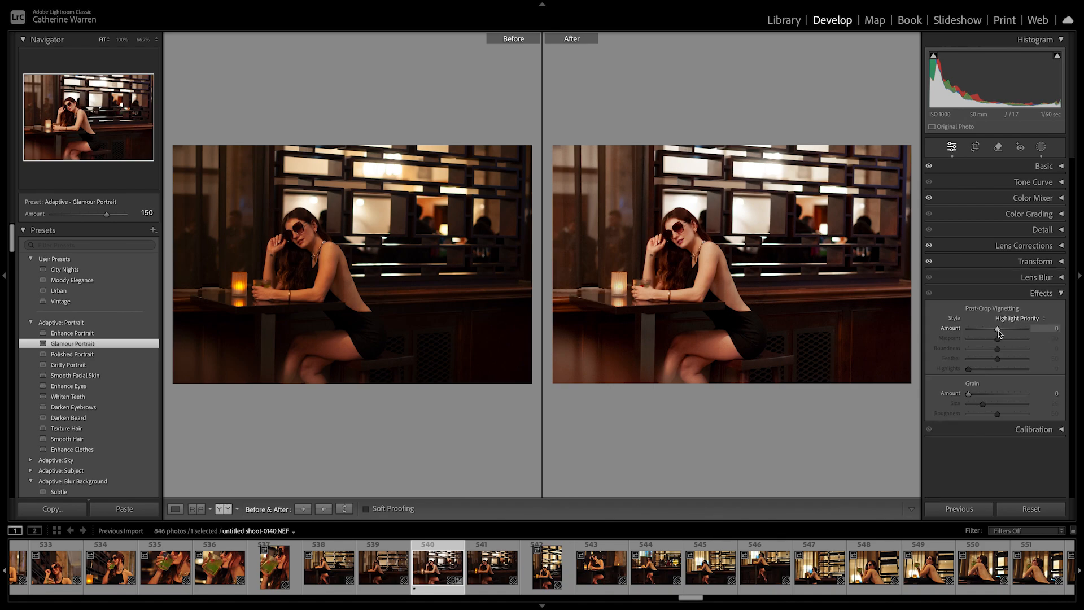
{"action": "mouse_move", "coordinate": [998, 333]}
{"action": "left_mouse_down"}
{"action": "mouse_move", "coordinate": [981, 331]}
{"action": "mouse_move", "coordinate": [989, 337]}
{"action": "left_mouse_up"}
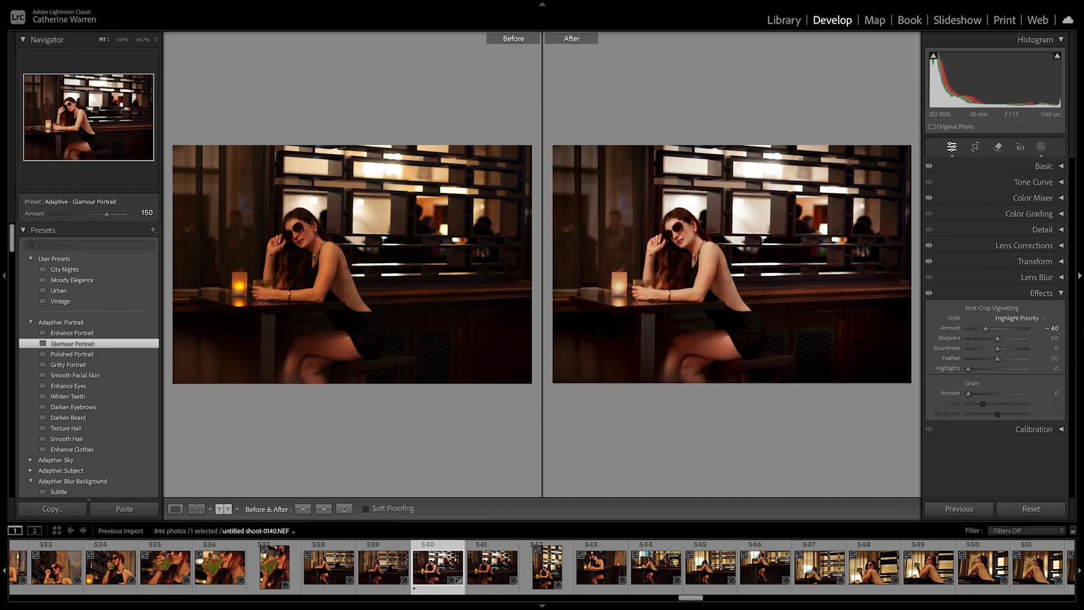
{"action": "left_click", "coordinate": [1041, 293]}
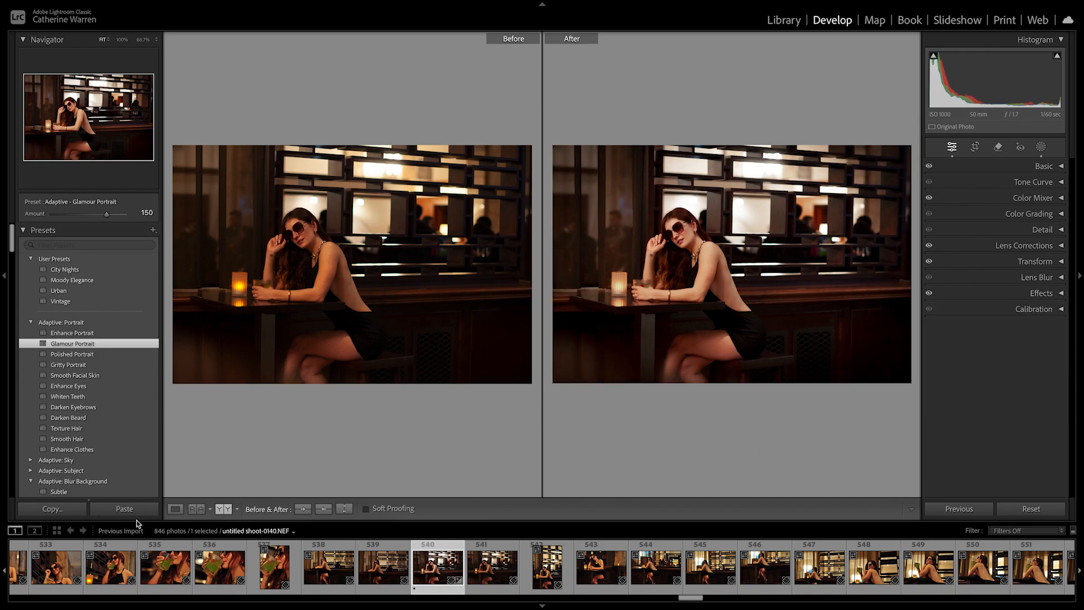
Return to the single-photo view and create a virtual copy of the edited photo
{"action": "left_click", "coordinate": [175, 509]}
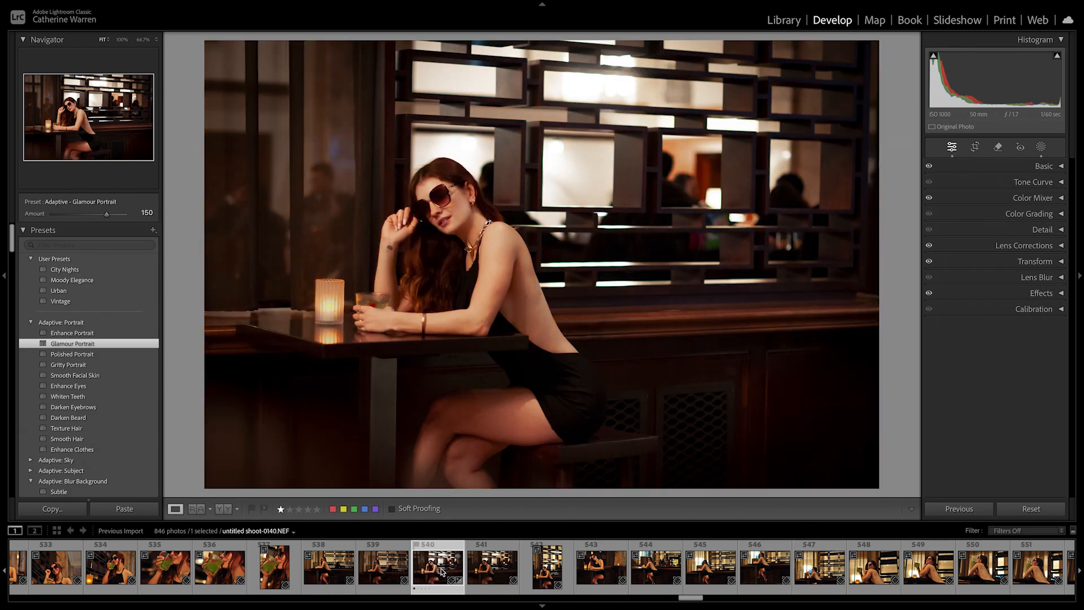
{"action": "key", "text": "ctrl+apostrophe"}
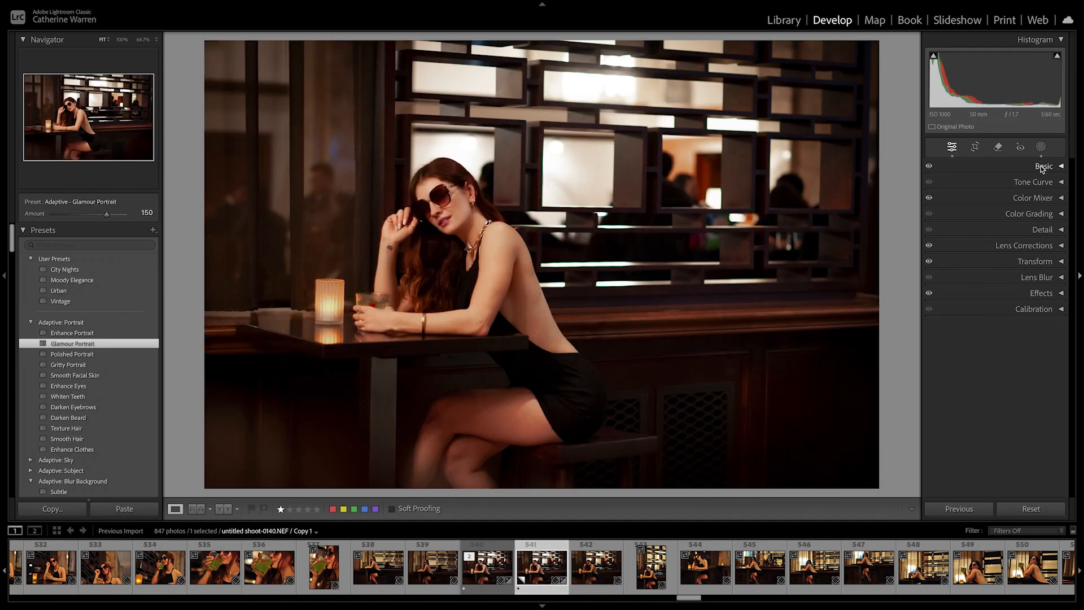
Browse the Artistic and B&W creative profiles for the virtual copy and apply the B&W 01 profile
{"action": "left_click", "coordinate": [1042, 167]}
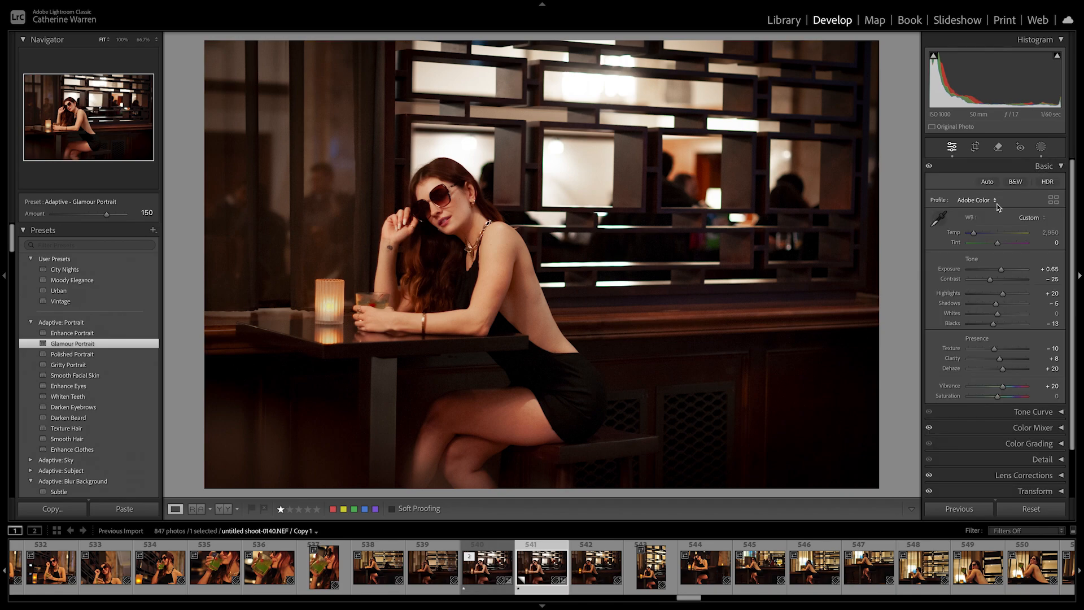
{"action": "left_click", "coordinate": [998, 204]}
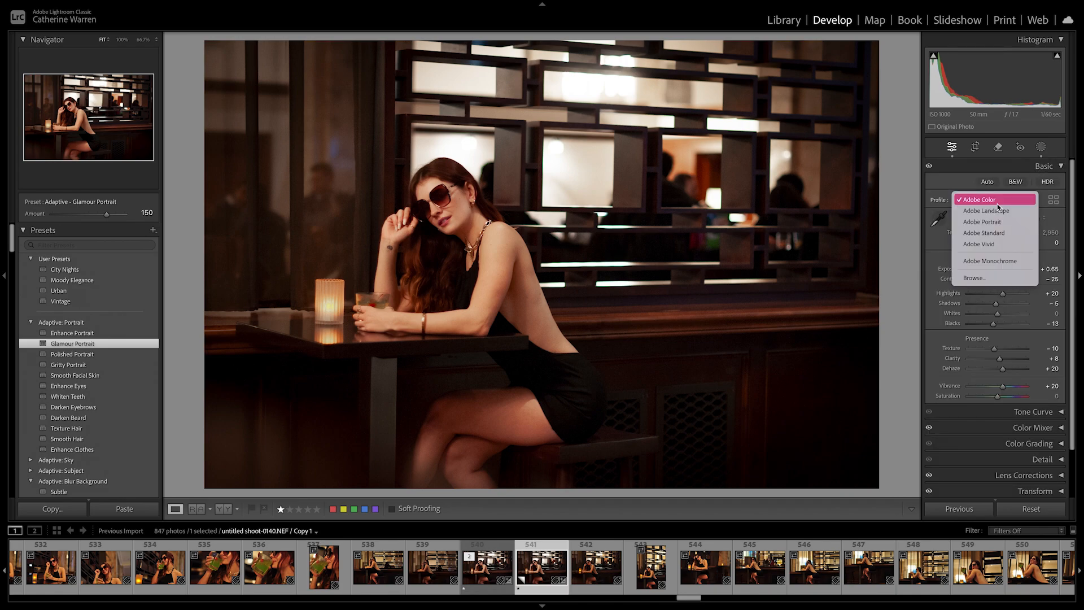
{"action": "left_click", "coordinate": [981, 279]}
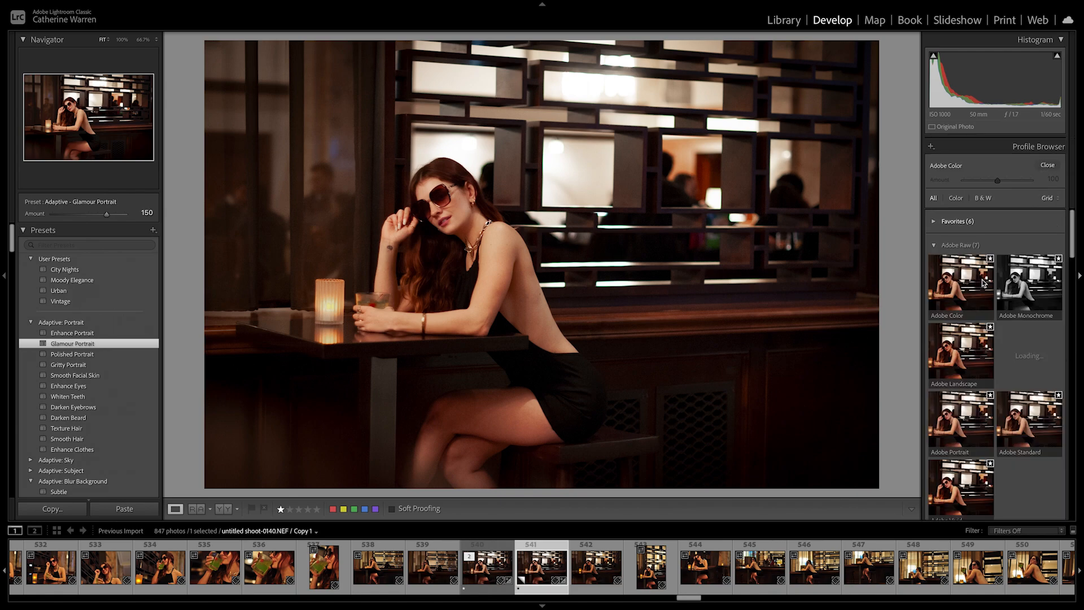
{"action": "scroll", "coordinate": [1037, 384], "scroll_direction": "down", "scroll_amount": 5}
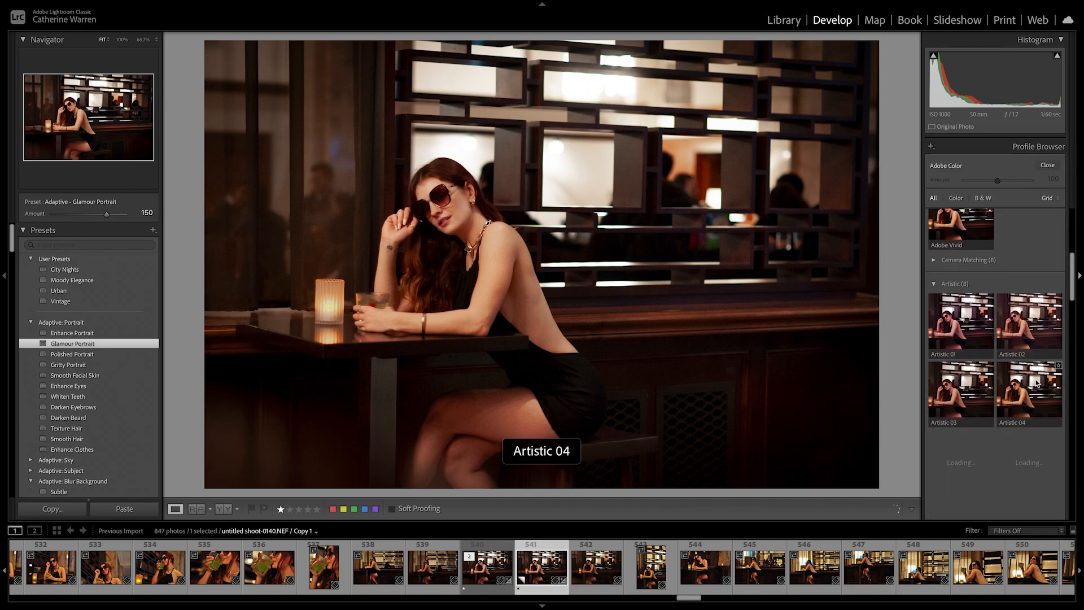
{"action": "scroll", "coordinate": [1037, 384], "scroll_direction": "down", "scroll_amount": 5}
{"action": "scroll", "coordinate": [994, 333], "scroll_direction": "up", "scroll_amount": 3}
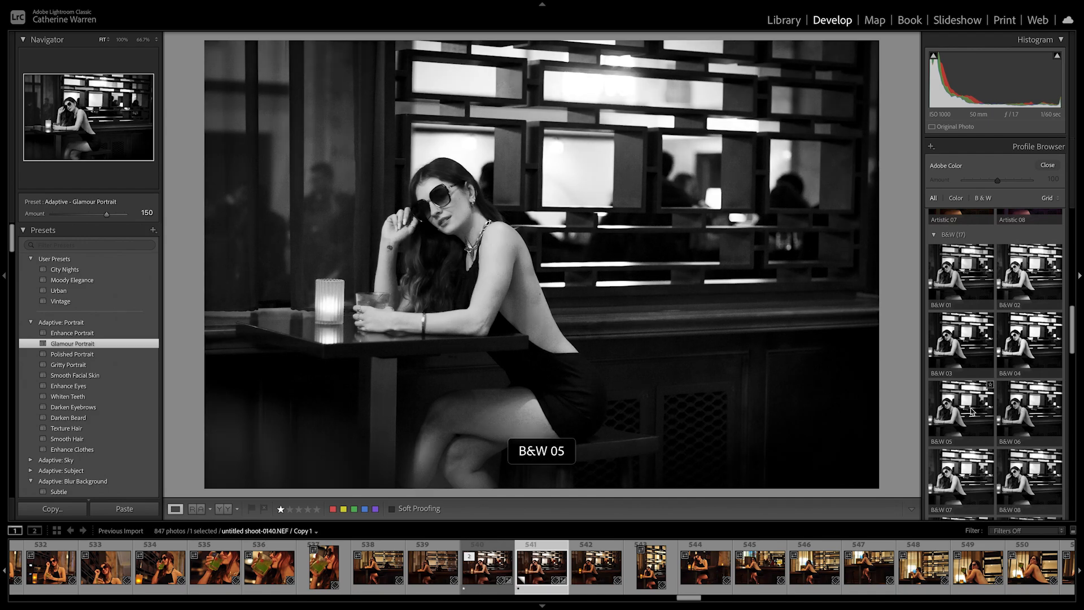
{"action": "scroll", "coordinate": [977, 399], "scroll_direction": "down", "scroll_amount": 3}
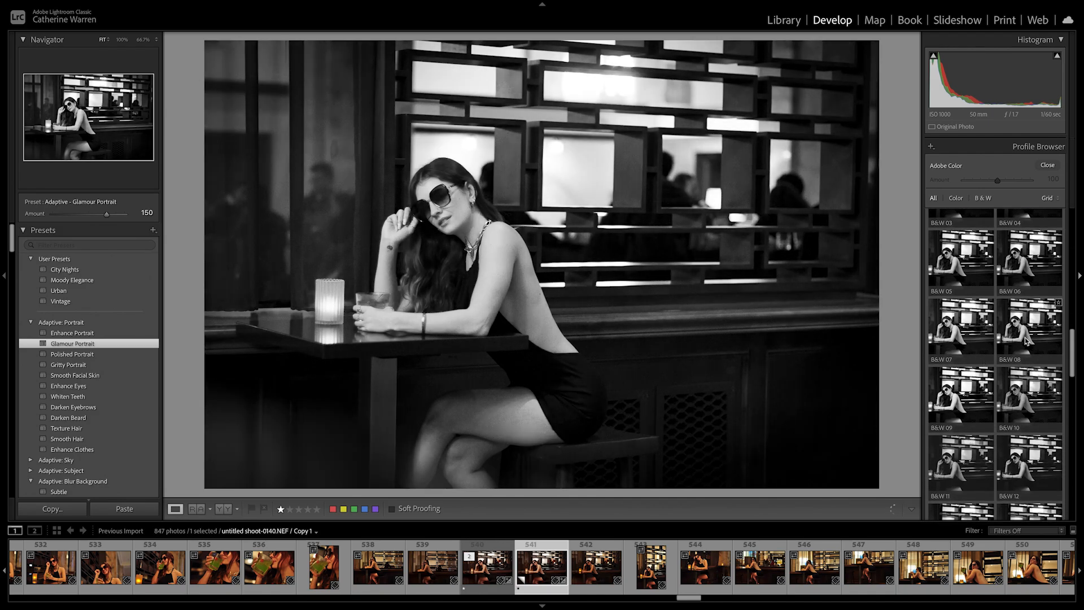
{"action": "scroll", "coordinate": [1026, 339], "scroll_direction": "up", "scroll_amount": 3}
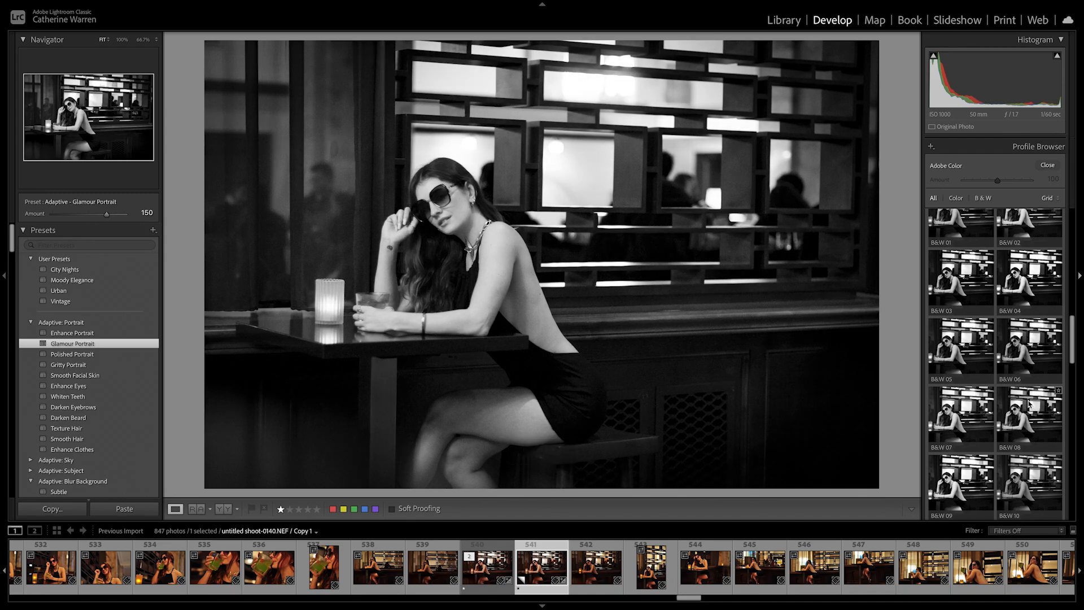
{"action": "left_click", "coordinate": [965, 234]}
{"action": "left_click", "coordinate": [1046, 165]}
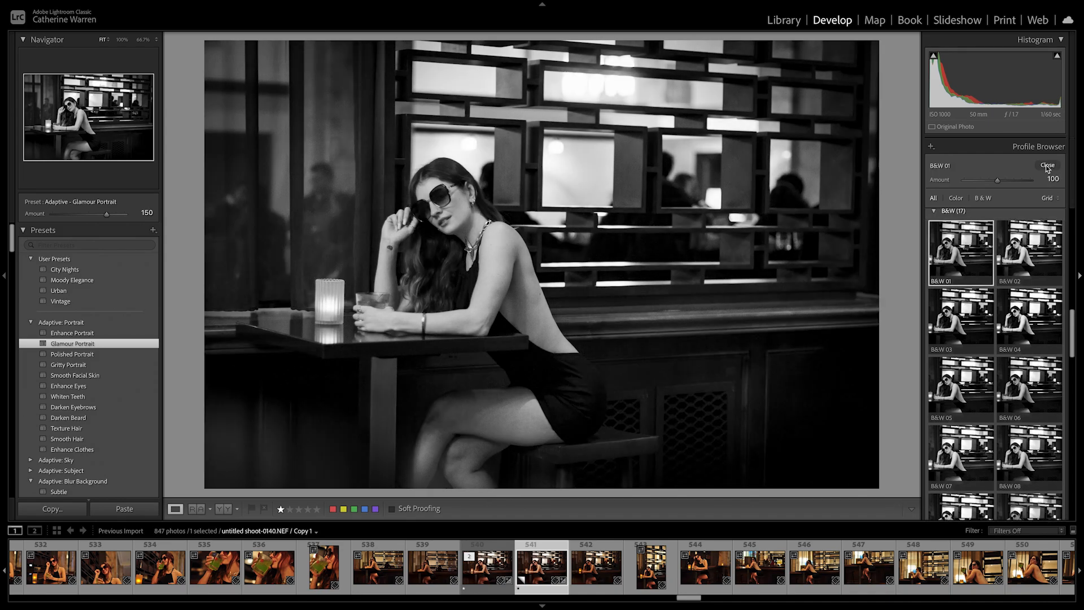
Add grain to the black-and-white copy with an Amount of 45 and a Roughness of 16
{"action": "left_click", "coordinate": [1061, 166]}
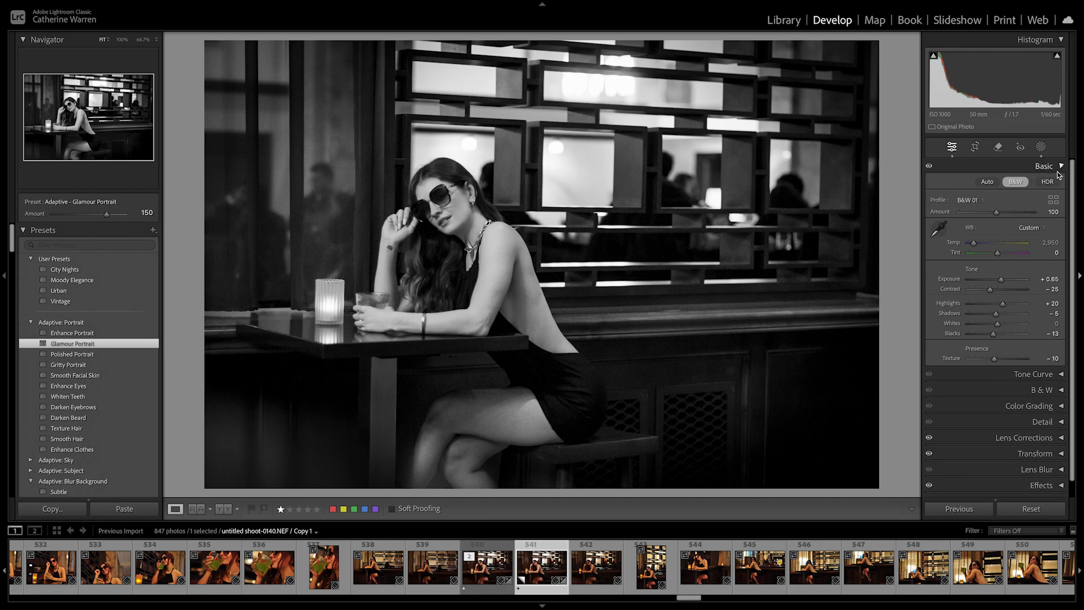
{"action": "left_click", "coordinate": [1037, 293]}
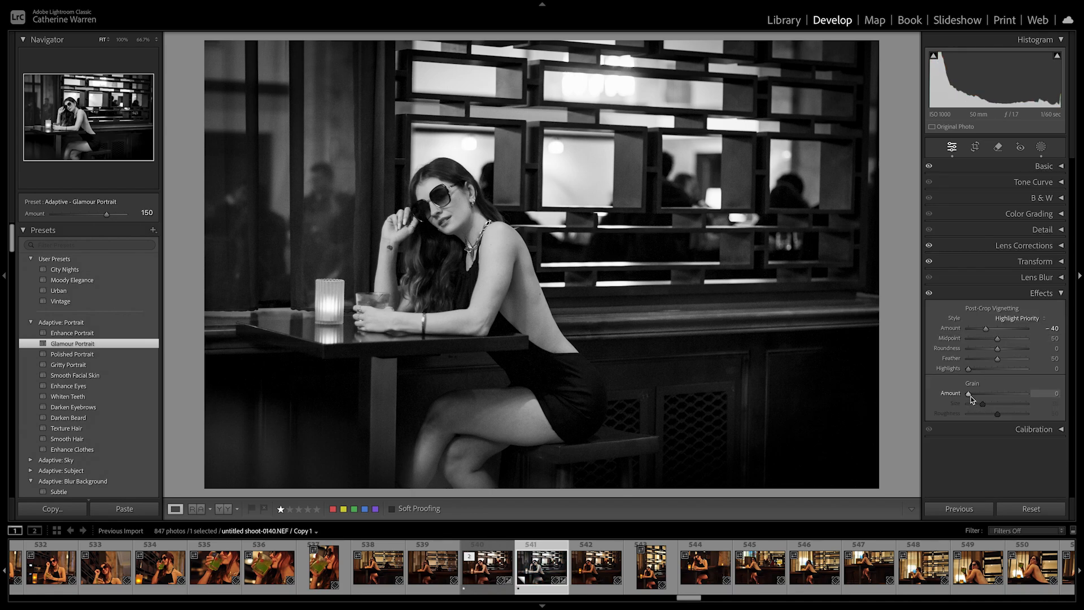
{"action": "left_click_drag", "start_coordinate": [971, 396], "coordinate": [1004, 398]}
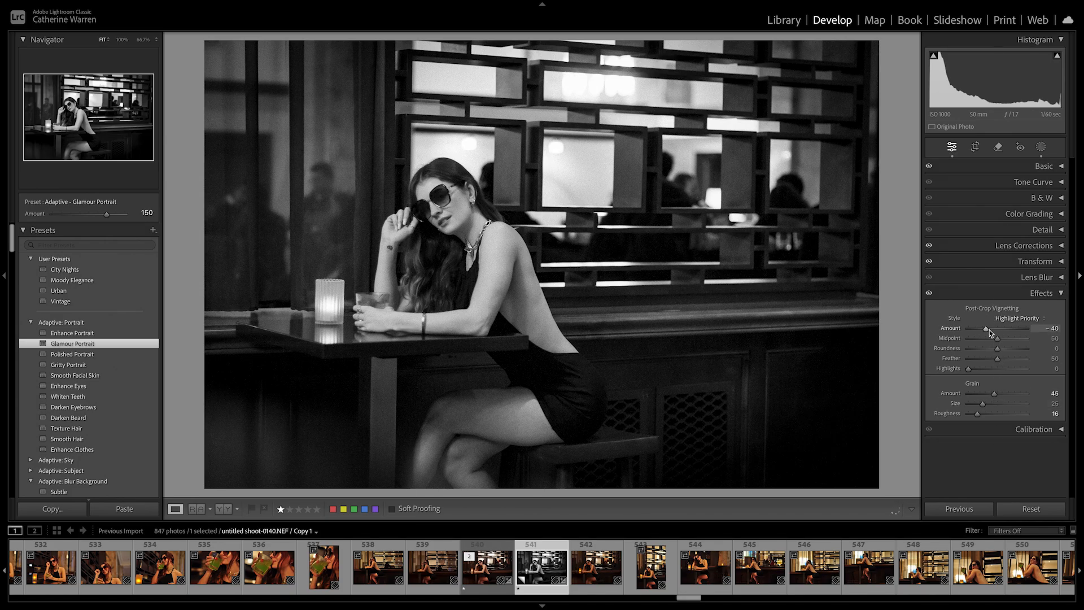
Strengthen the post-crop vignette on the black-and-white copy by setting its Amount to -55
{"action": "left_click_drag", "start_coordinate": [989, 330], "coordinate": [982, 332]}
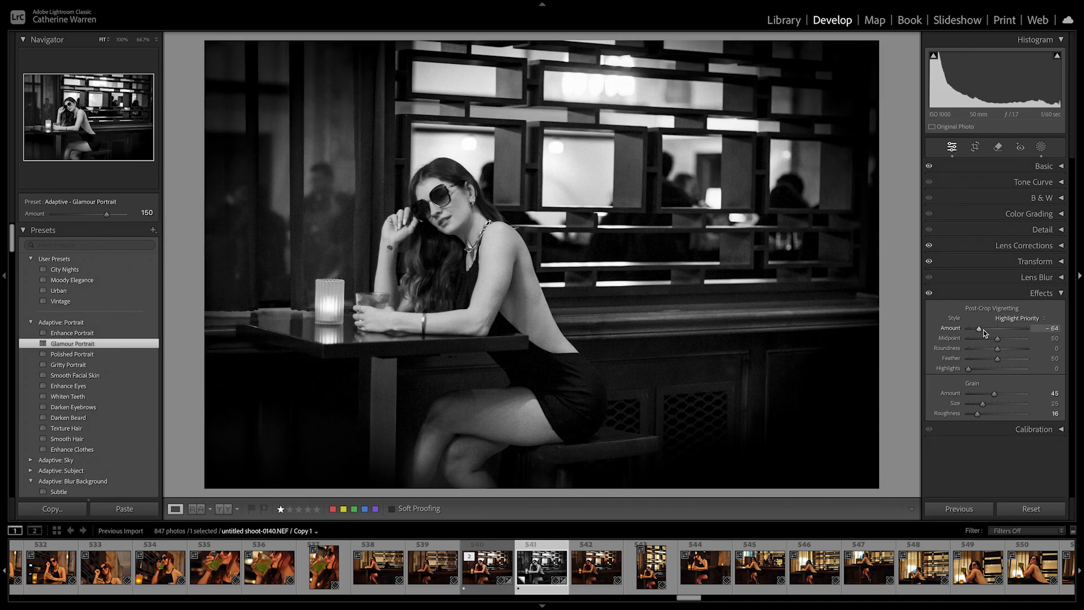
{"action": "left_click_drag", "start_coordinate": [985, 333], "coordinate": [986, 333]}
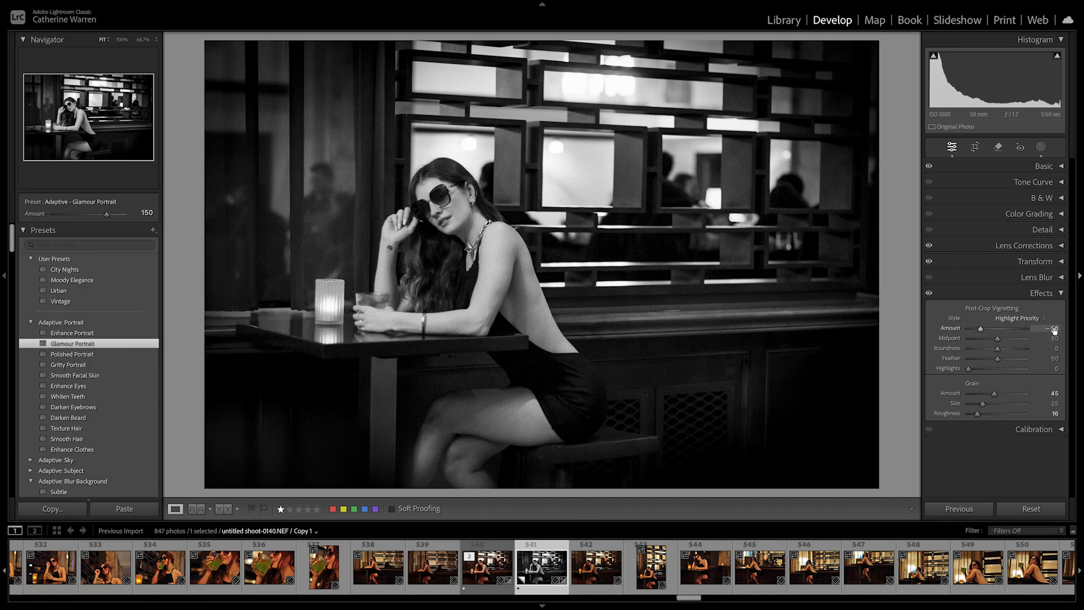
{"action": "left_click", "coordinate": [1054, 329]}
{"action": "key", "text": "BackSpace"}
{"action": "type", "text": "-55"}
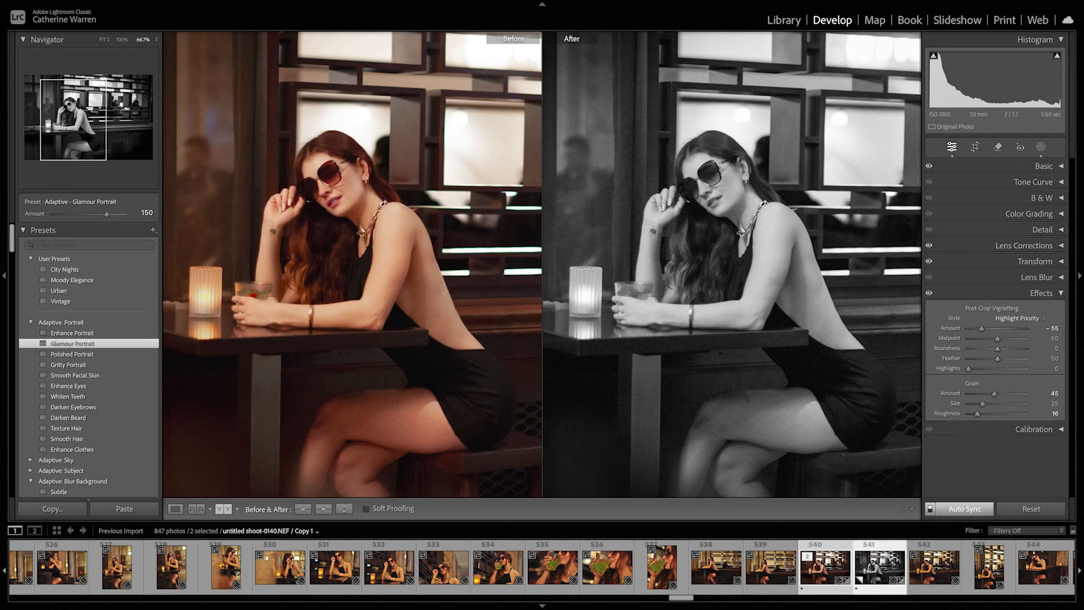